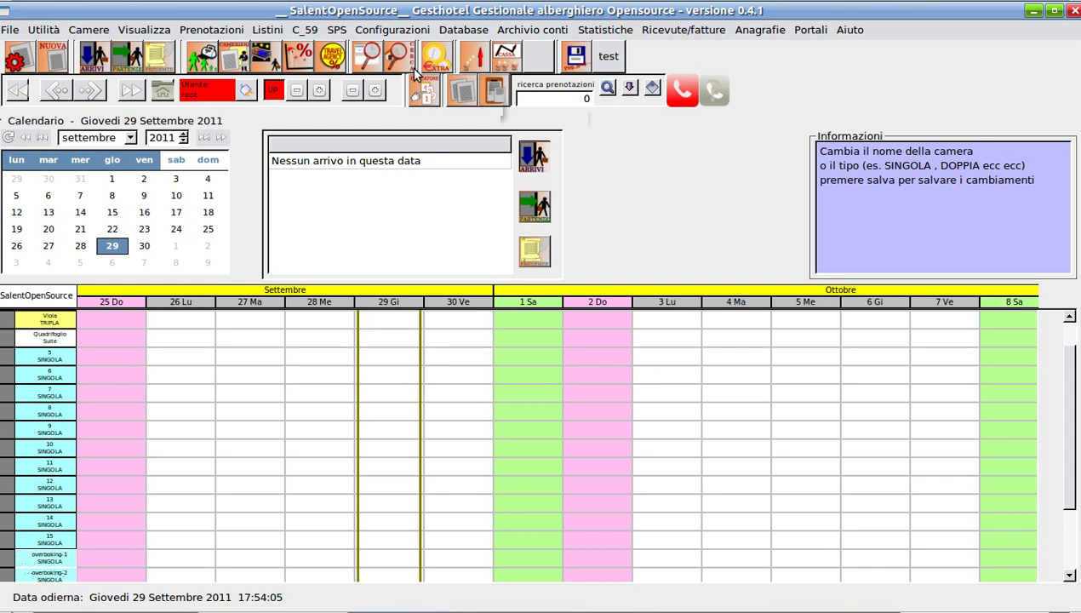
Open the Opzioni varie dialog from the Configurazioni menu, showing the planning tab
{"action": "left_click", "coordinate": [380, 30]}
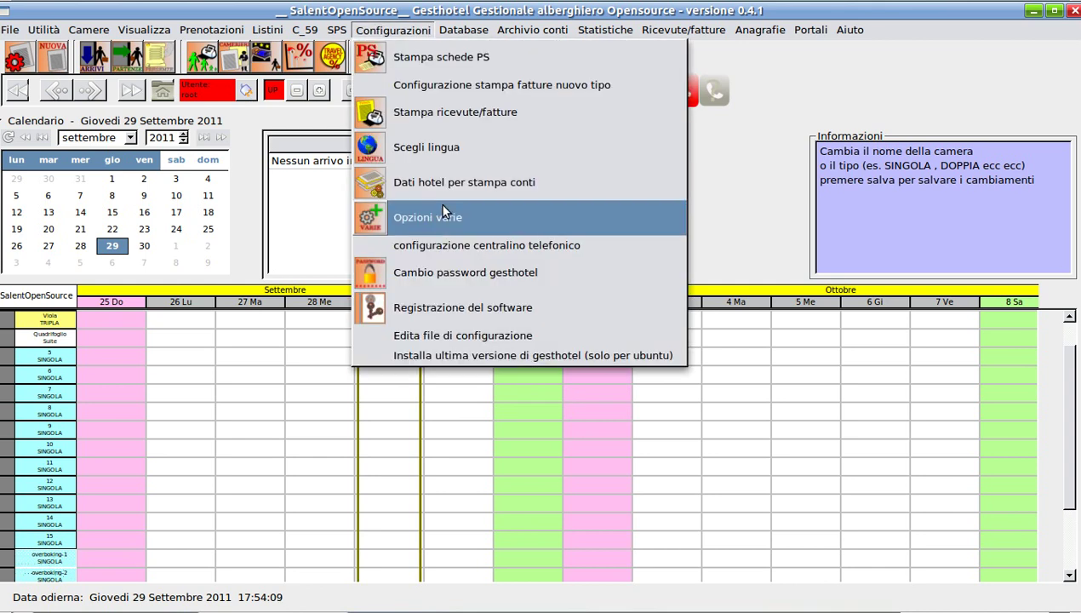
{"action": "left_click", "coordinate": [416, 216]}
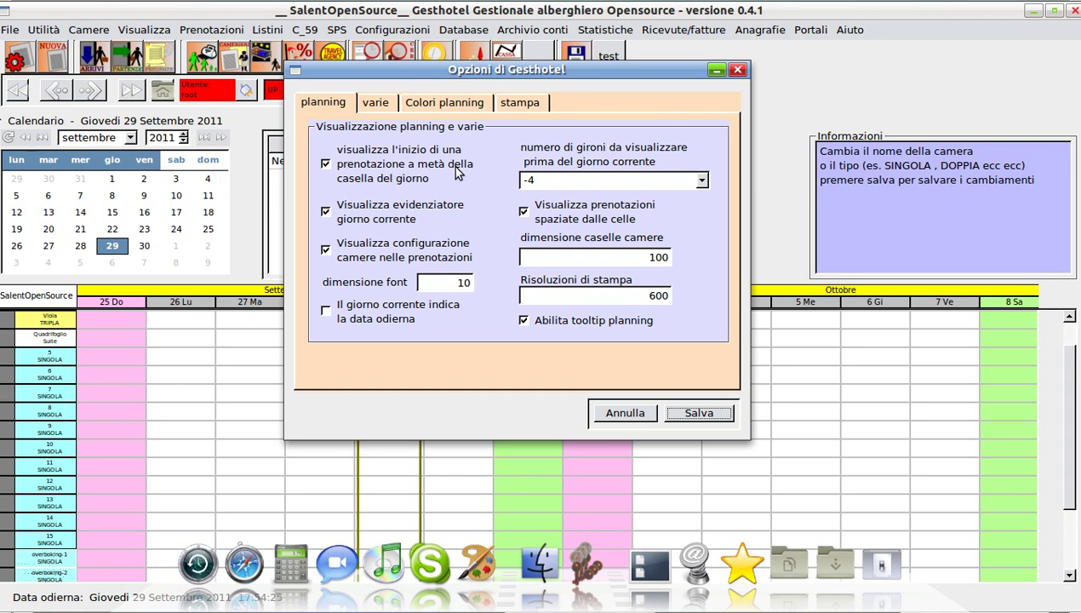
Drag the Opzioni di Gesthotel dialog by its title bar toward the right edge of the screen
{"action": "left_click_drag", "start_coordinate": [389, 72], "coordinate": [458, 70]}
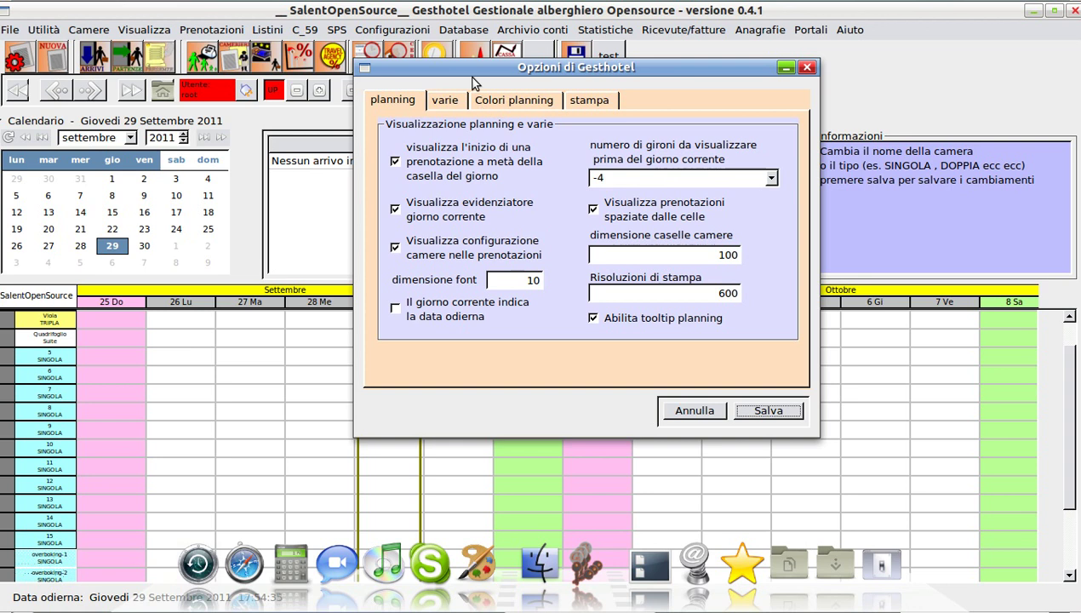
{"action": "left_click_drag", "start_coordinate": [472, 76], "coordinate": [653, 62]}
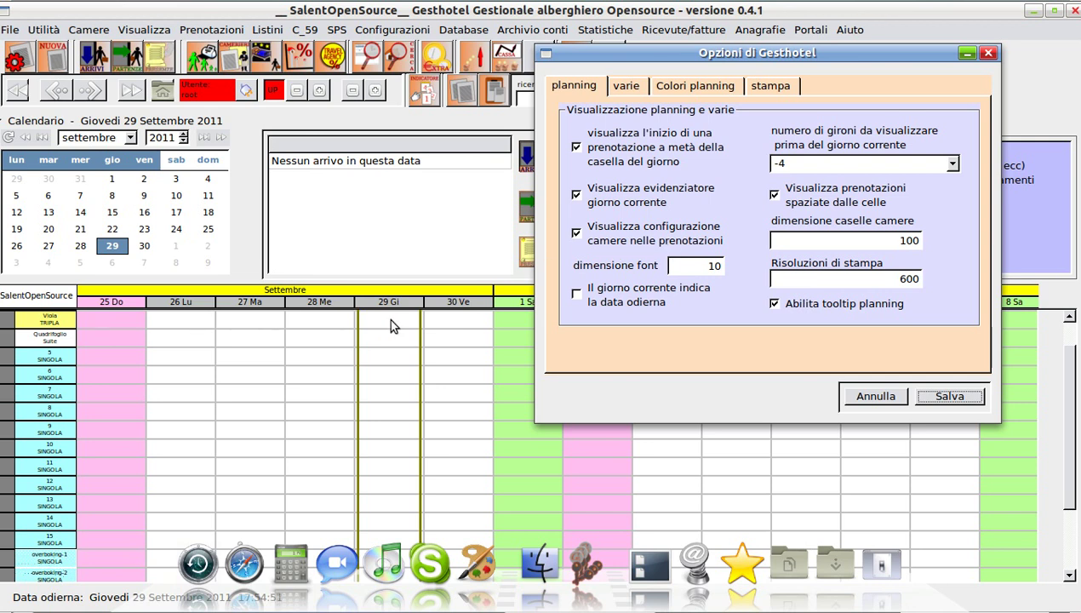
{"action": "mouse_move", "coordinate": [234, 322]}
Change the room cell size from 100 to 120 and switch to the varie tab
{"action": "double_click", "coordinate": [900, 245]}
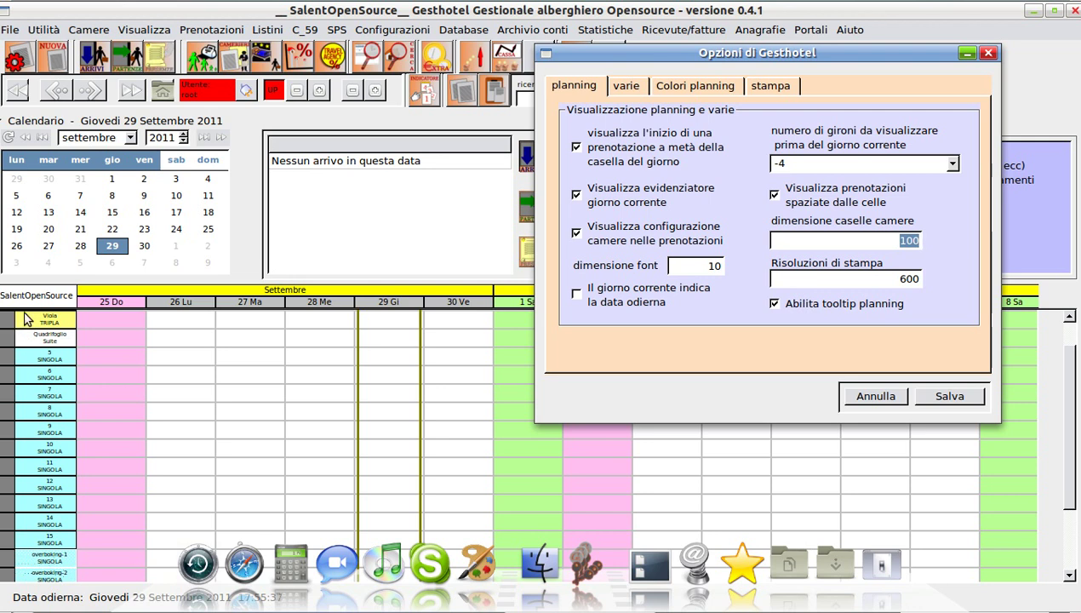
{"action": "left_click", "coordinate": [908, 241]}
{"action": "key", "text": "Delete"}
{"action": "type", "text": "2"}
{"action": "left_click", "coordinate": [626, 88]}
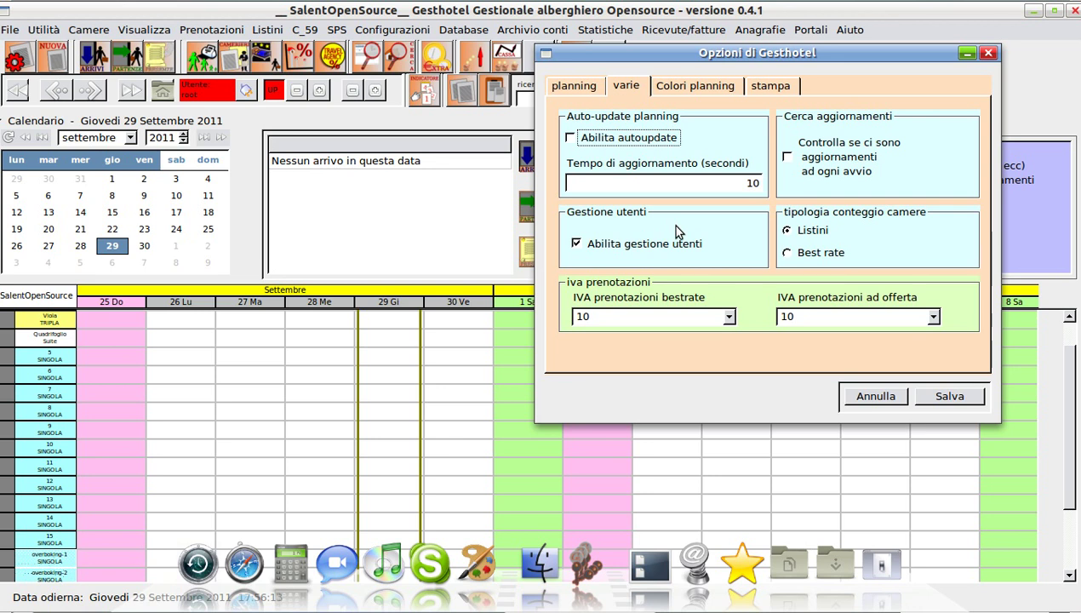
Tick Abilita autoupdate and set Tempo di aggiornamento from 10 to 5 seconds
{"action": "left_click", "coordinate": [570, 138]}
{"action": "double_click", "coordinate": [749, 184]}
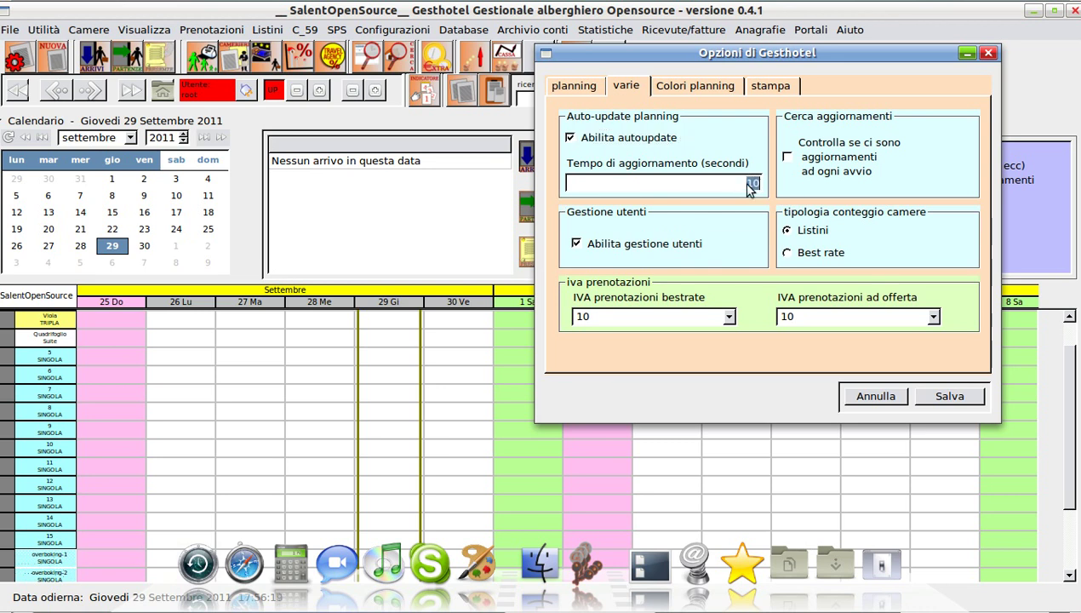
{"action": "type", "text": "5"}
Tick 'Controlla se ci sono aggiornamenti ad ogni avvio' under Cerca aggiornamenti
{"action": "left_click", "coordinate": [790, 160]}
Show the Colori planning tab and shift the options dialog slightly up and left
{"action": "left_click", "coordinate": [698, 86]}
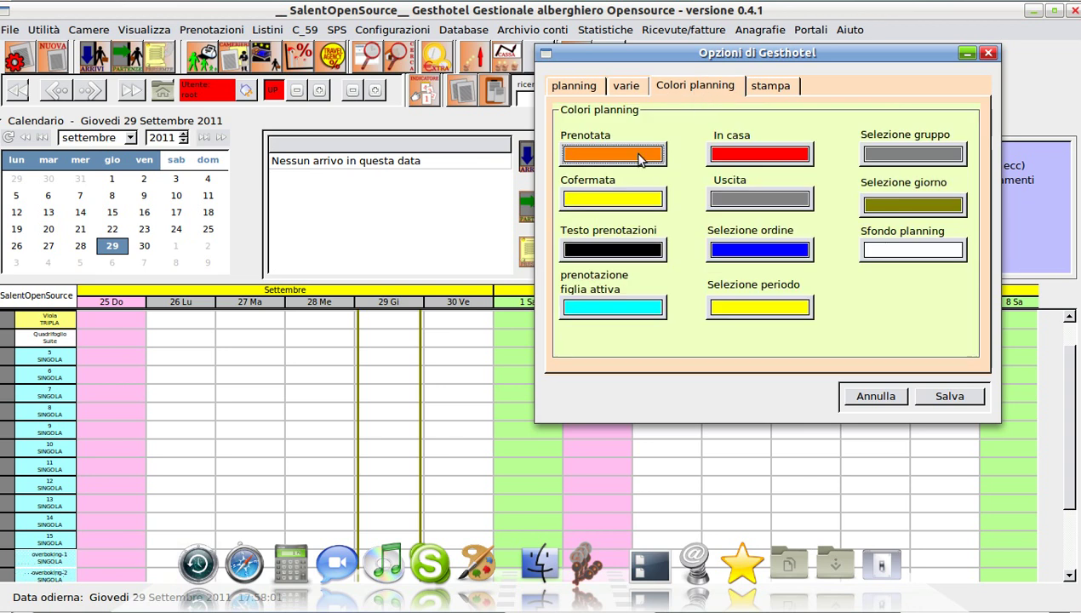
{"action": "left_click_drag", "start_coordinate": [706, 55], "coordinate": [693, 24]}
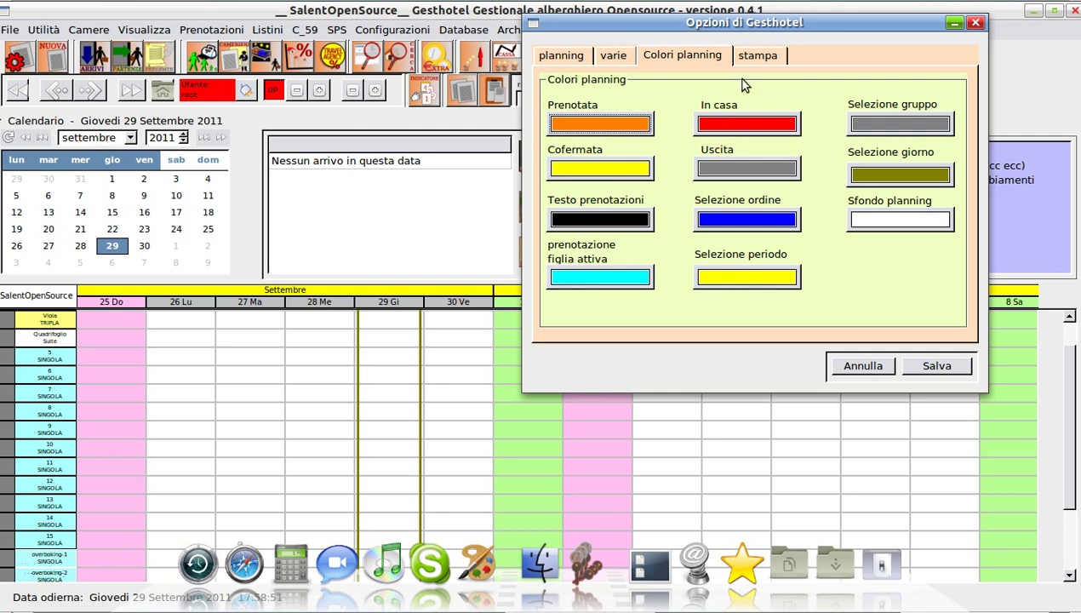
Browse for a print logo in the print settings, cancel, and close Opzioni without saving
{"action": "left_click", "coordinate": [752, 56]}
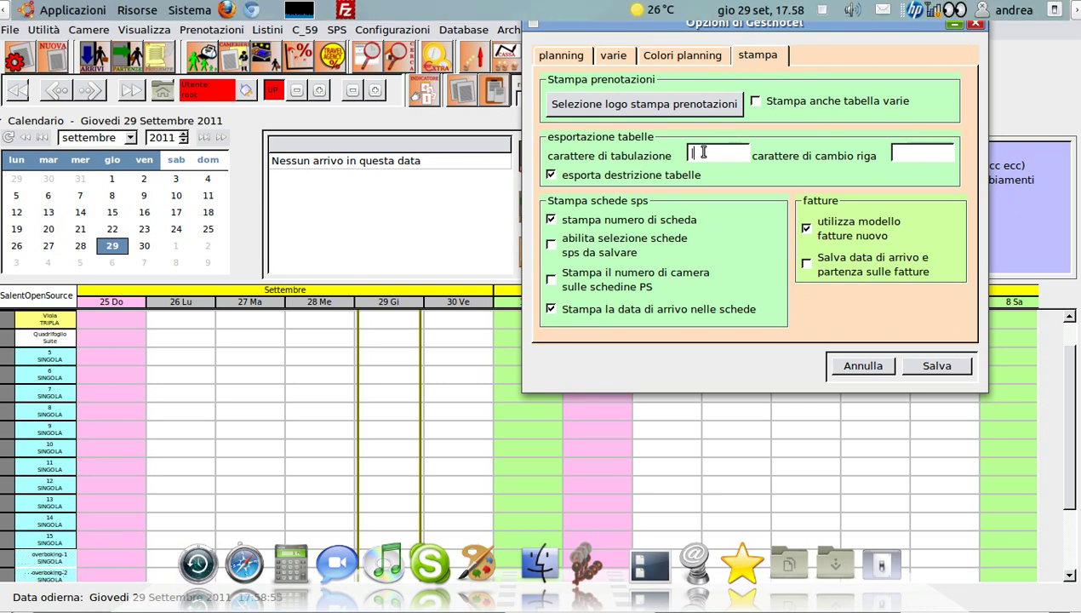
{"action": "left_click", "coordinate": [596, 105]}
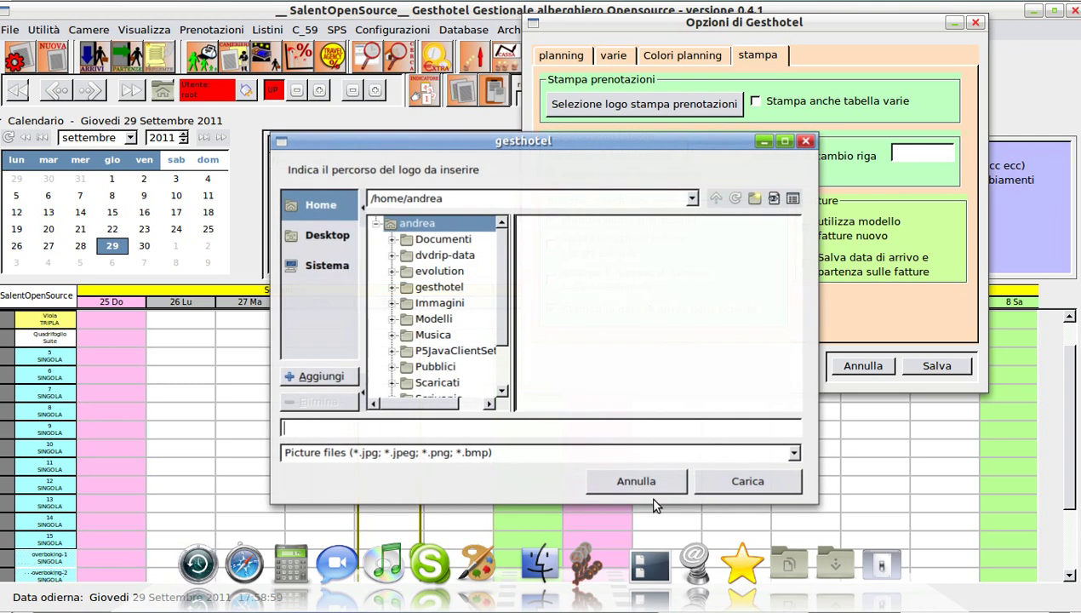
{"action": "left_click", "coordinate": [646, 482]}
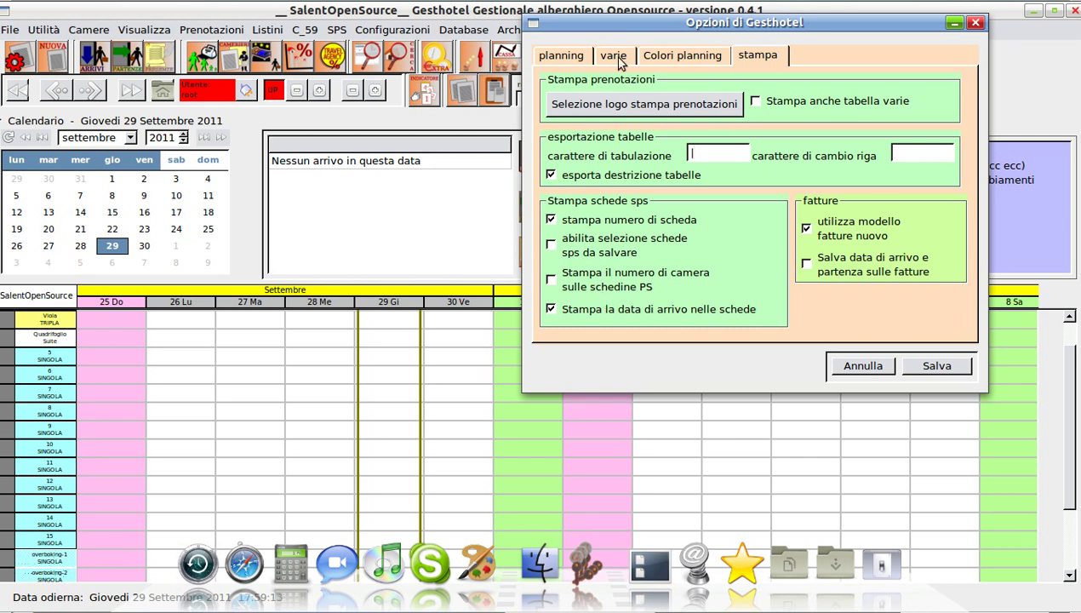
{"action": "left_click", "coordinate": [862, 366]}
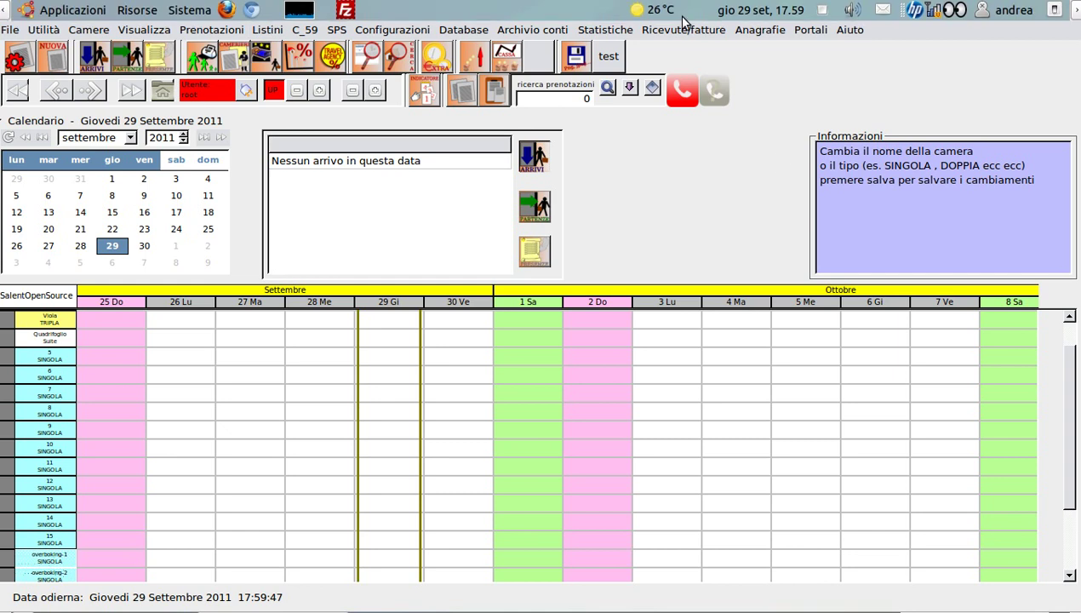
Open the Selezione utente login, focus the Utente field, and open Configurazione utenti
{"action": "left_click", "coordinate": [245, 91]}
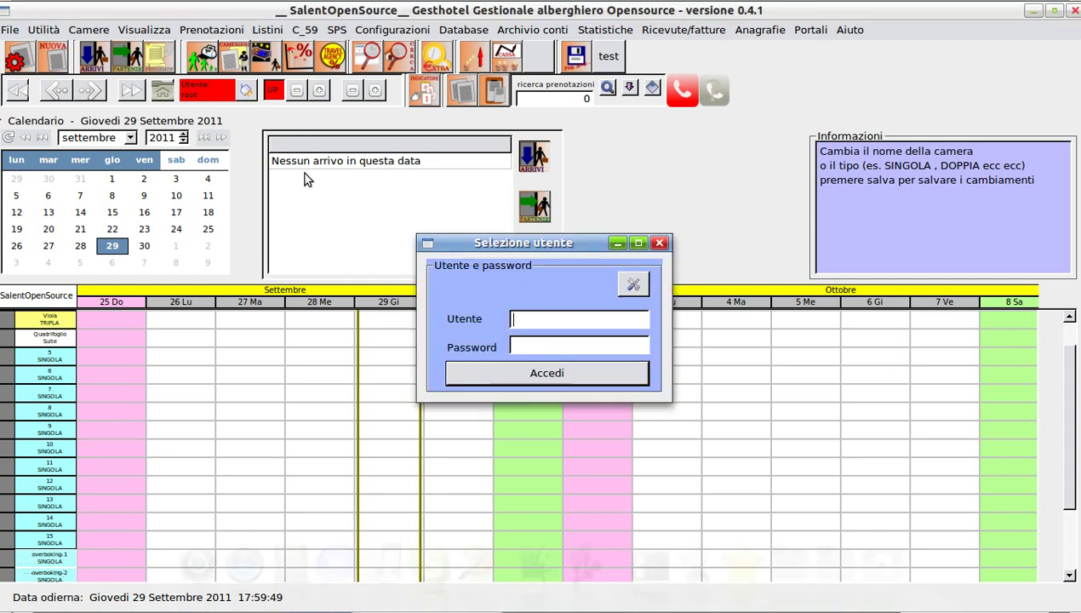
{"action": "left_click_drag", "start_coordinate": [510, 242], "coordinate": [485, 143]}
{"action": "left_click", "coordinate": [432, 204]}
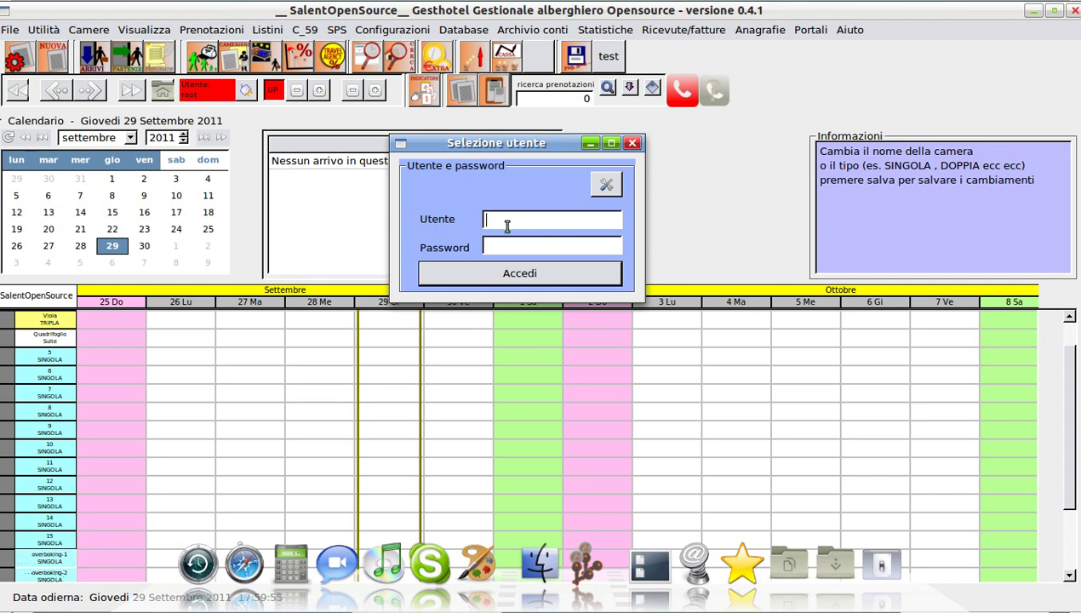
{"action": "left_click", "coordinate": [604, 189]}
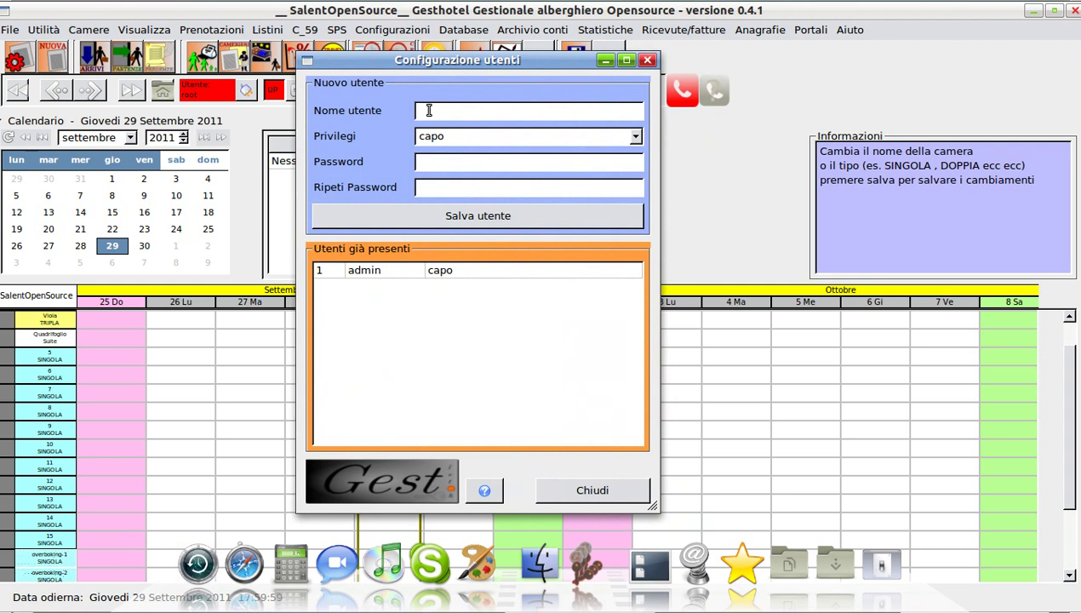
Enter the user name pippo and set Privilegi to solo lettura
{"action": "left_click", "coordinate": [552, 139]}
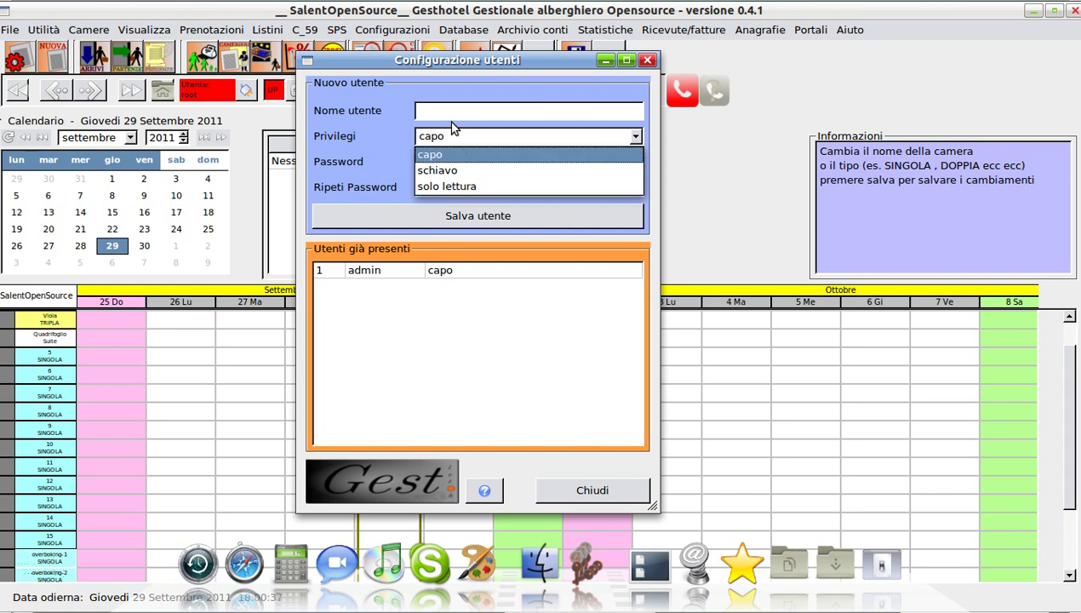
{"action": "left_click", "coordinate": [640, 155]}
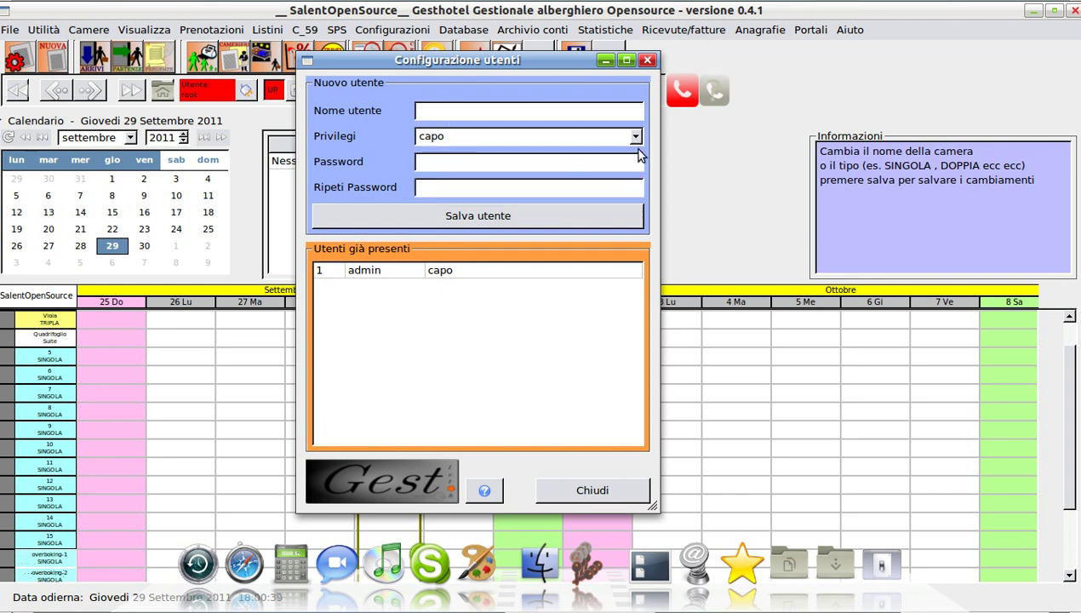
{"action": "type", "text": "pippo"}
{"action": "left_click", "coordinate": [538, 136]}
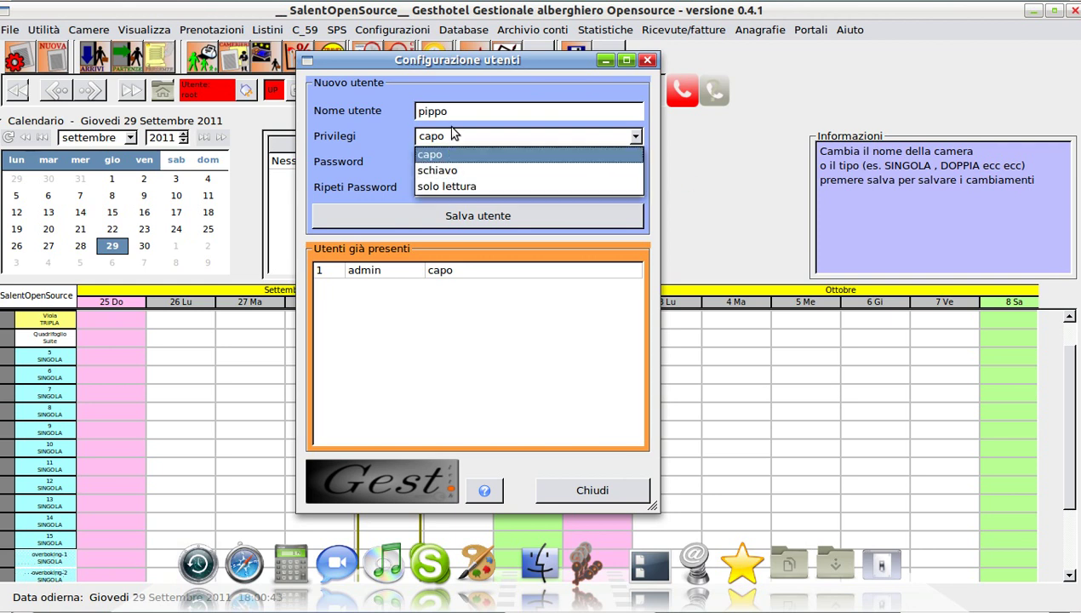
{"action": "left_click", "coordinate": [437, 188]}
Enter and repeat the new user's password, then save the user
{"action": "left_click", "coordinate": [424, 162]}
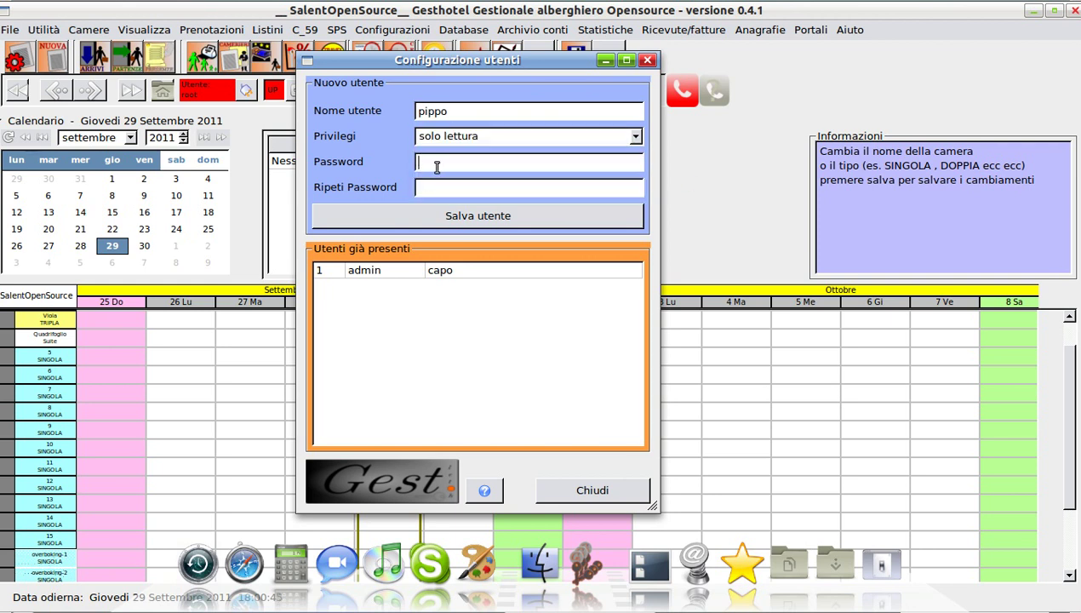
{"action": "type", "text": "pippo"}
{"action": "left_click", "coordinate": [460, 190]}
{"action": "type", "text": "pippo"}
{"action": "left_click", "coordinate": [501, 223]}
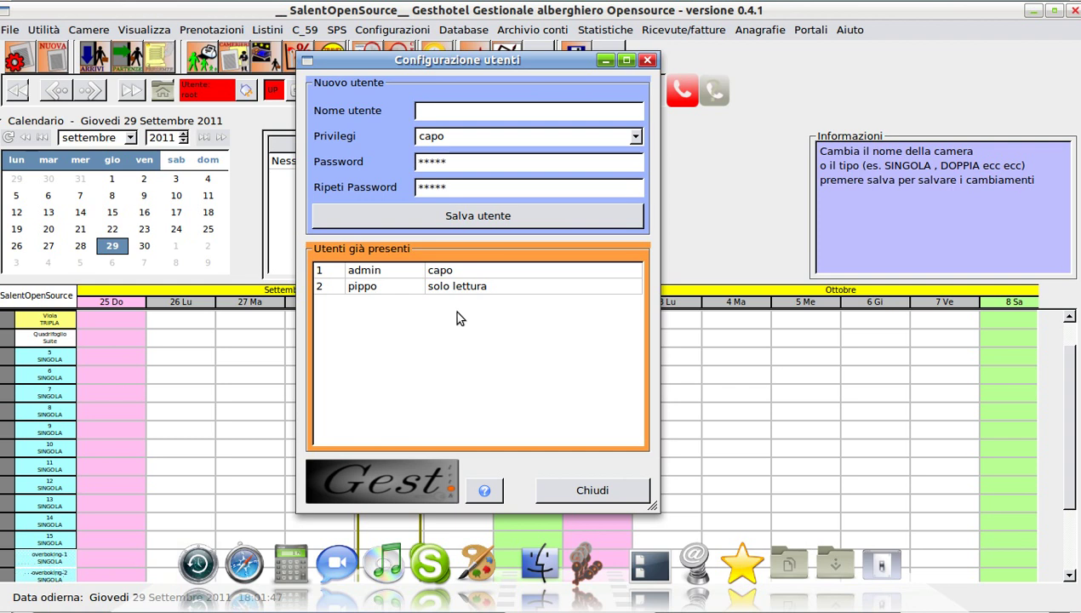
Close Configurazione utenti with Chiudi and dismiss the Selezione utente dialog
{"action": "left_click", "coordinate": [581, 494]}
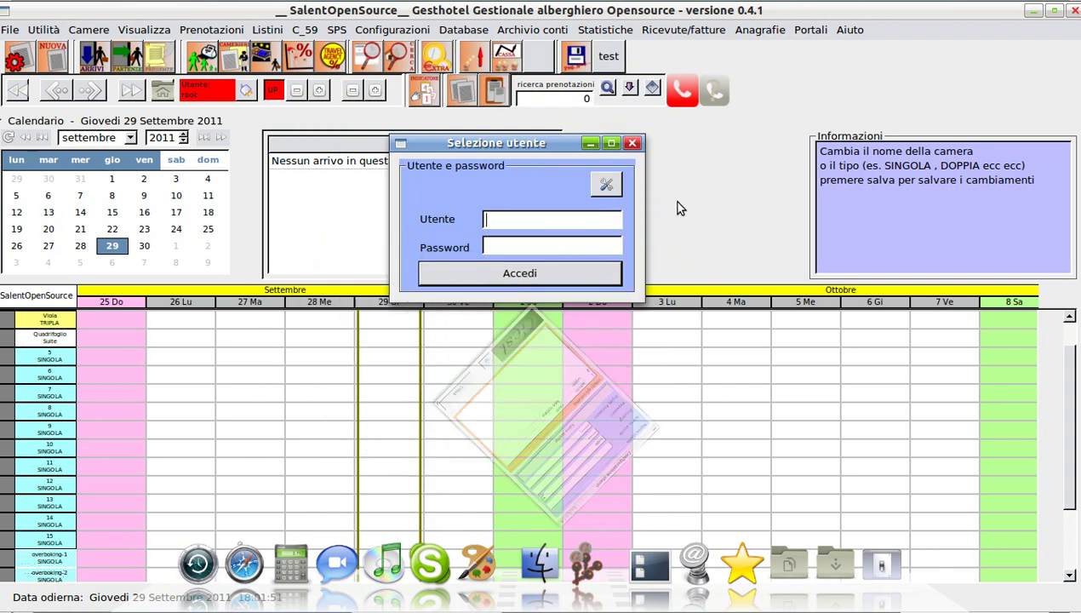
{"action": "left_click", "coordinate": [632, 143]}
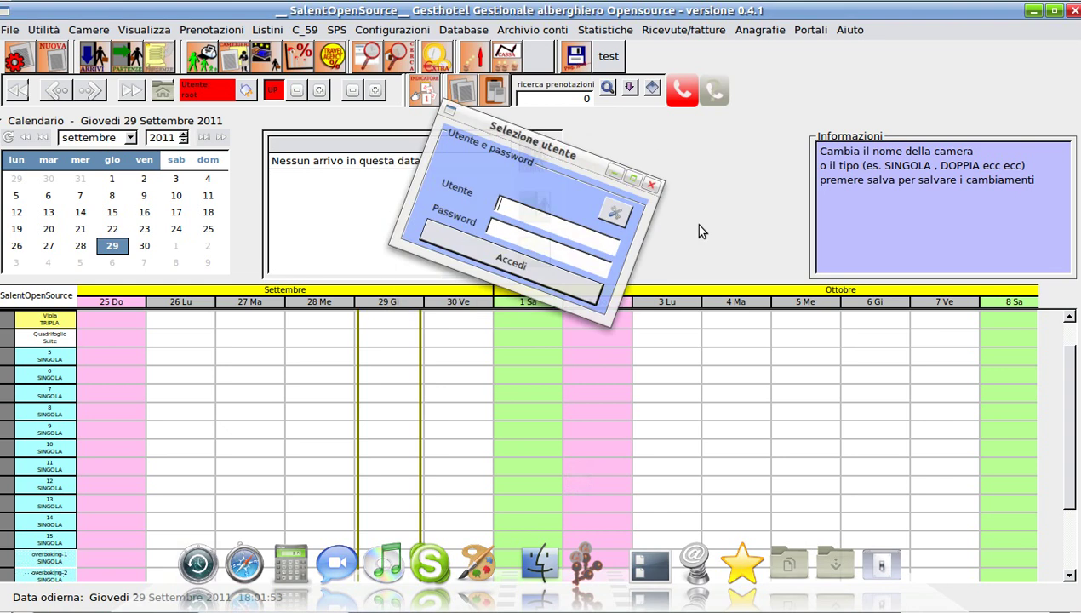
{"action": "mouse_move", "coordinate": [877, 6]}
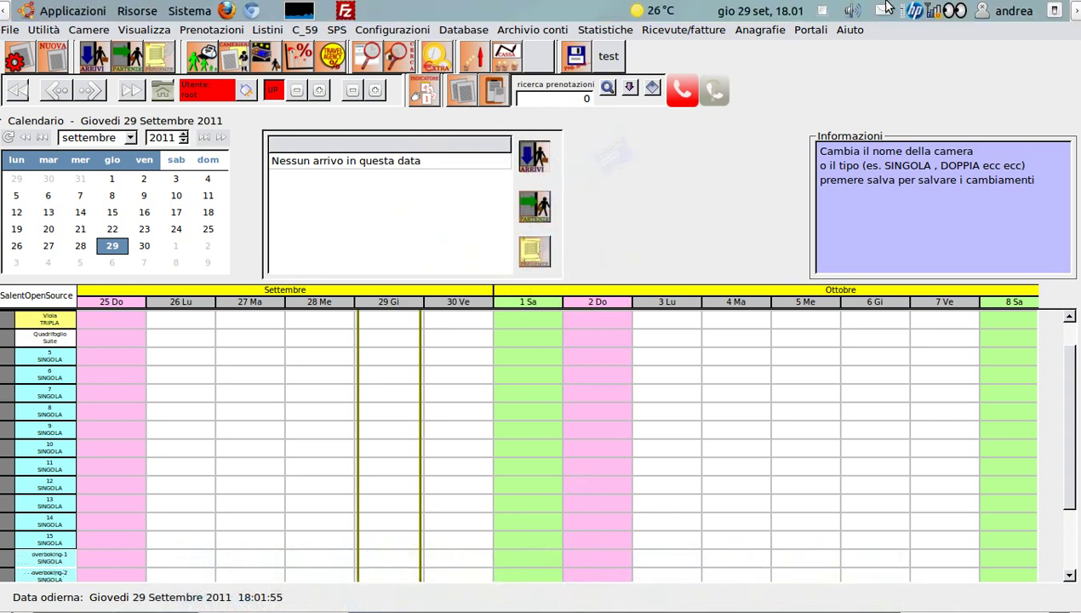